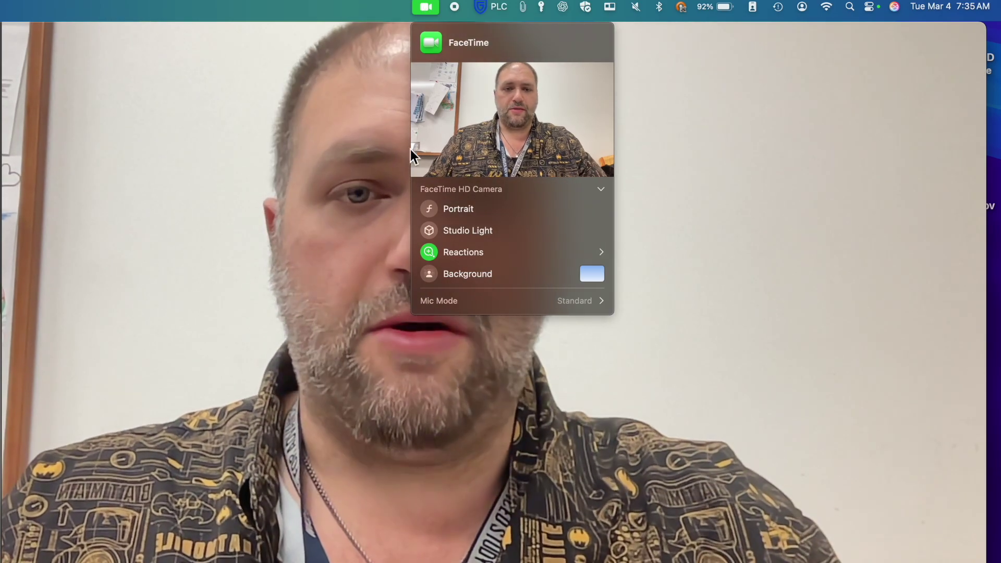
# - Enable Portrait blur and Studio Light, raising the Studio Light intensity with its slider
pyautogui.click(430, 208)
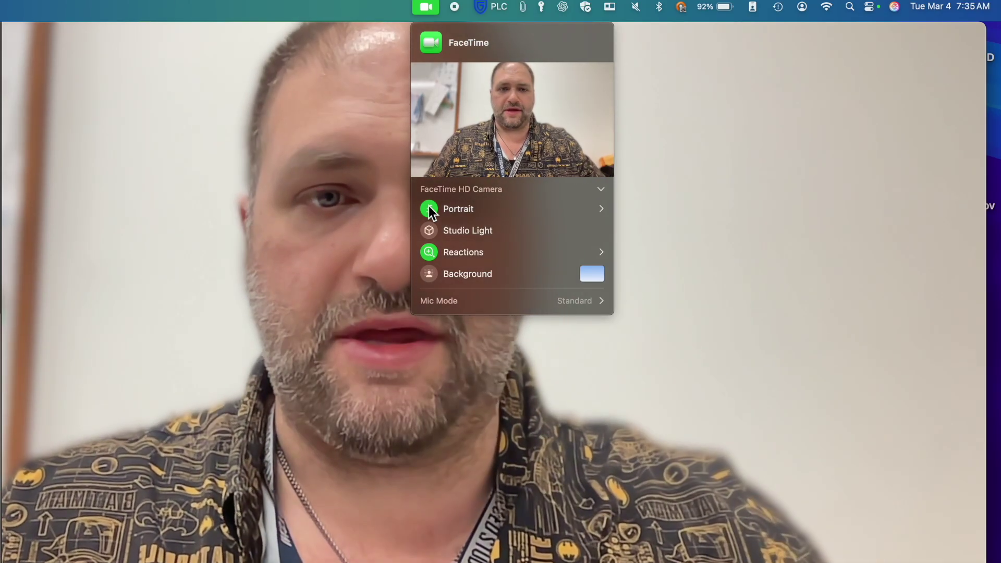
pyautogui.click(431, 231)
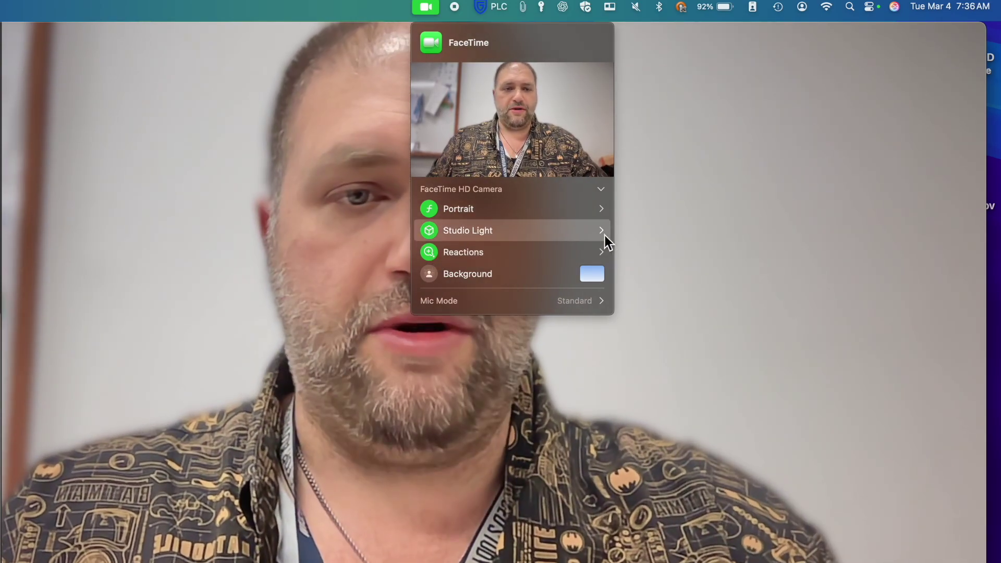
pyautogui.click(601, 231)
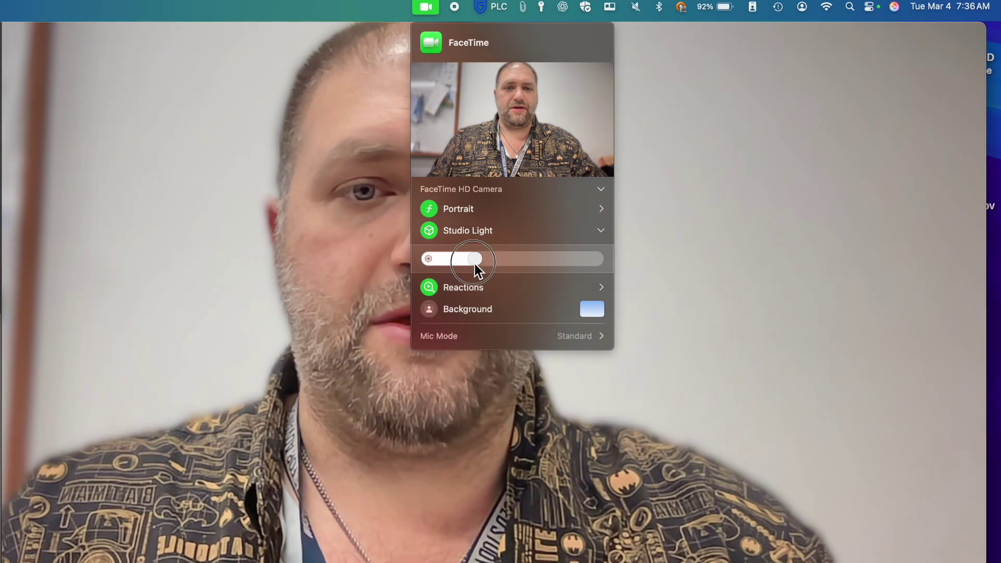
pyautogui.moveTo(457, 260); pyautogui.dragTo(537, 261)
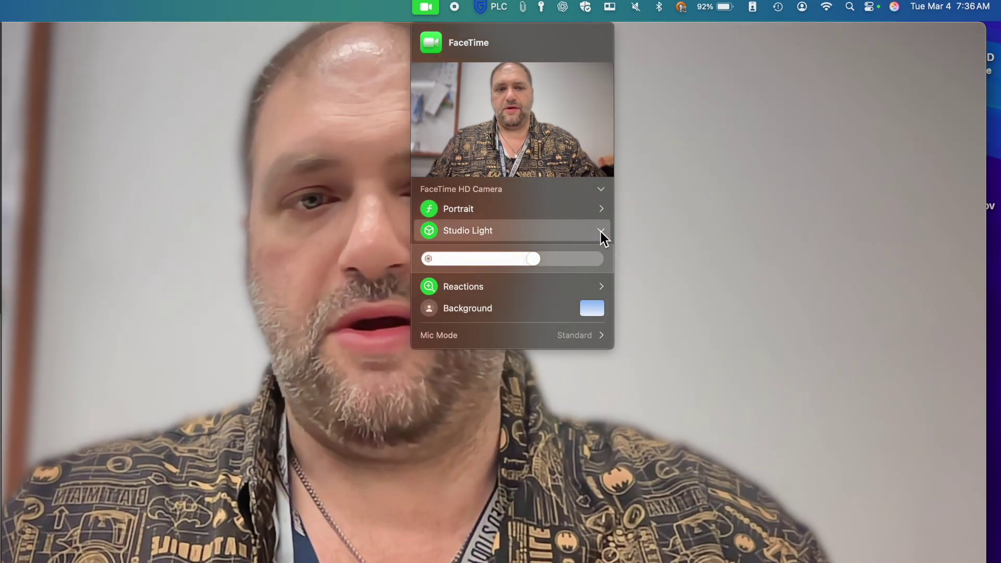
pyautogui.click(601, 231)
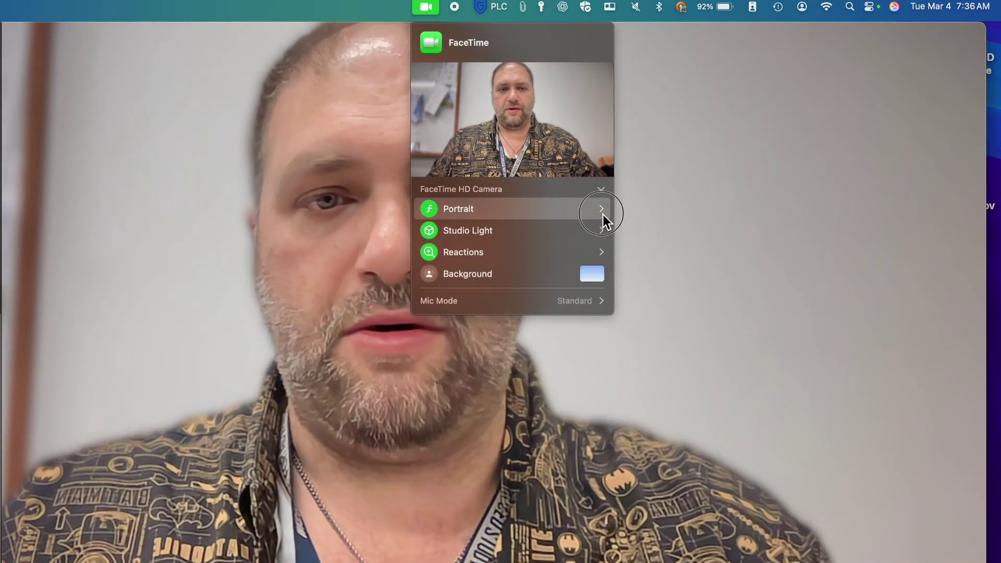
pyautogui.click(601, 209)
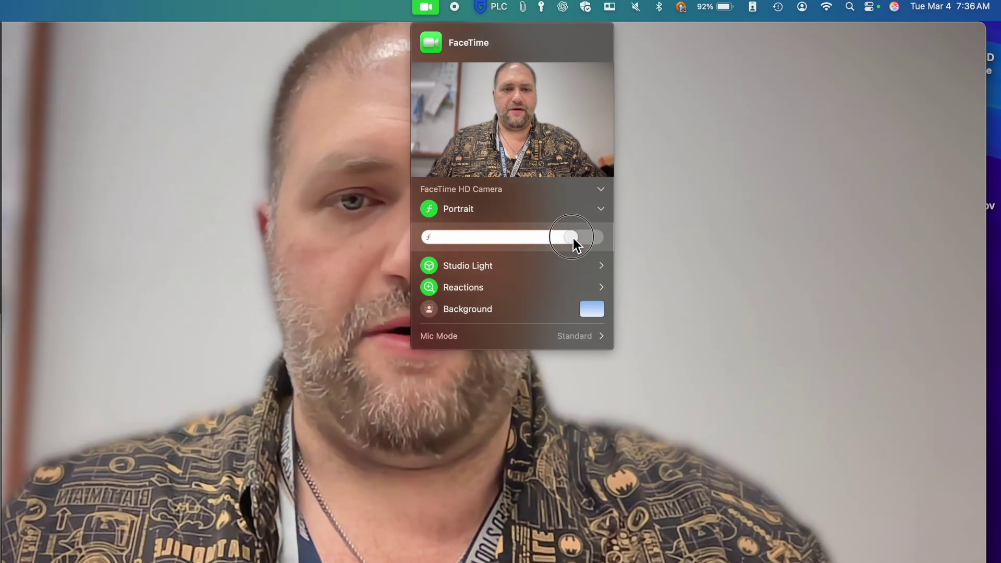
pyautogui.click(601, 210)
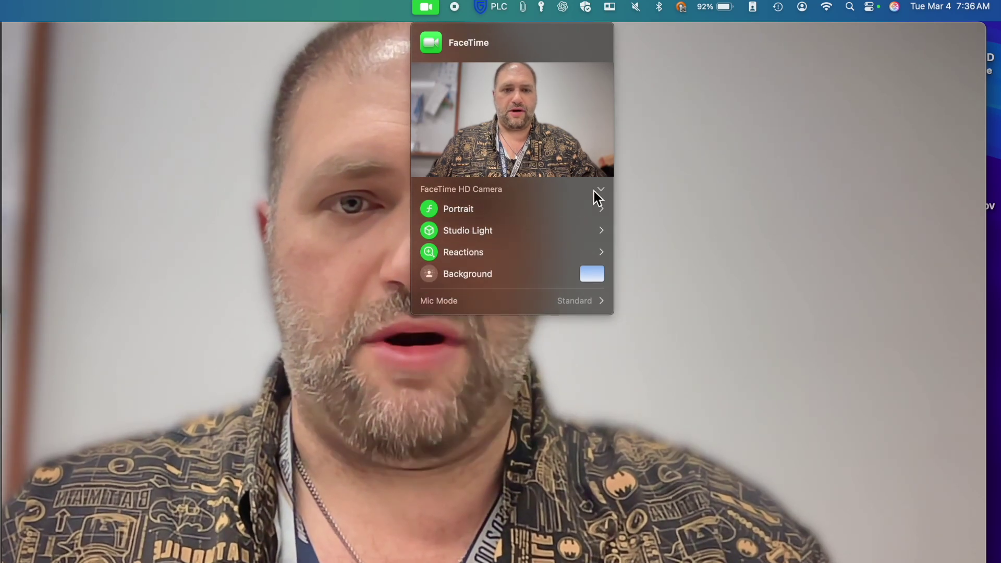
pyautogui.click(601, 252)
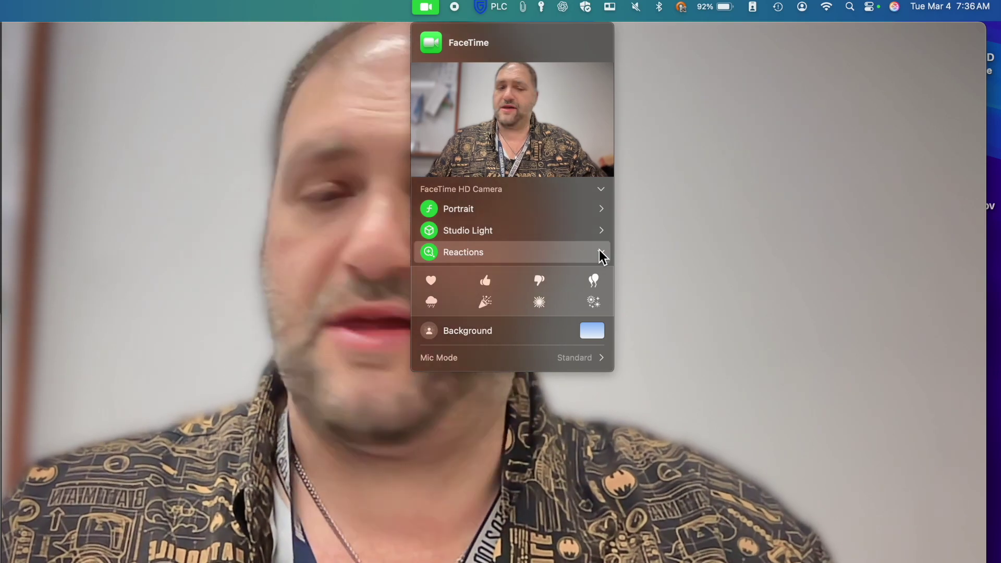
pyautogui.click(600, 252)
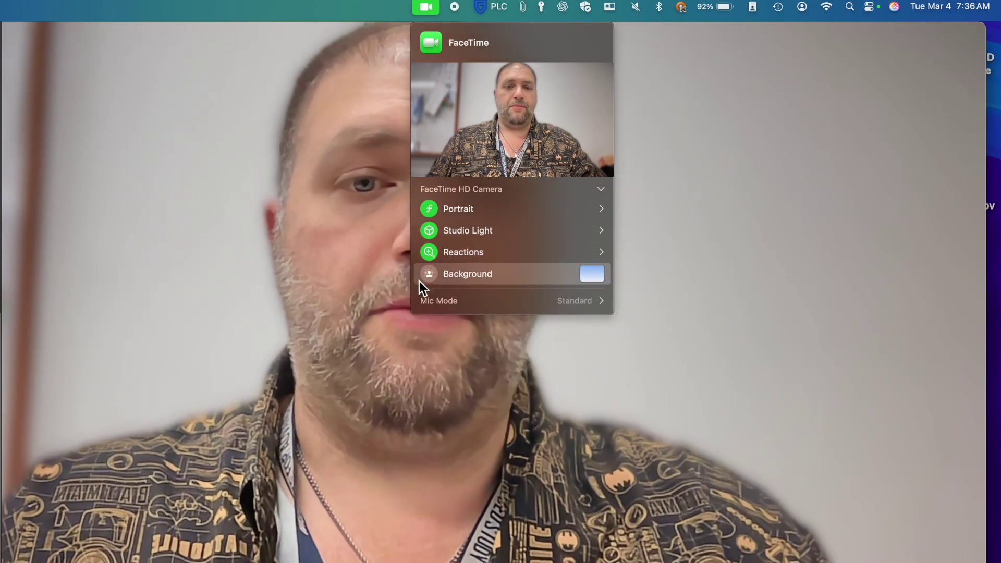
pyautogui.click(588, 271)
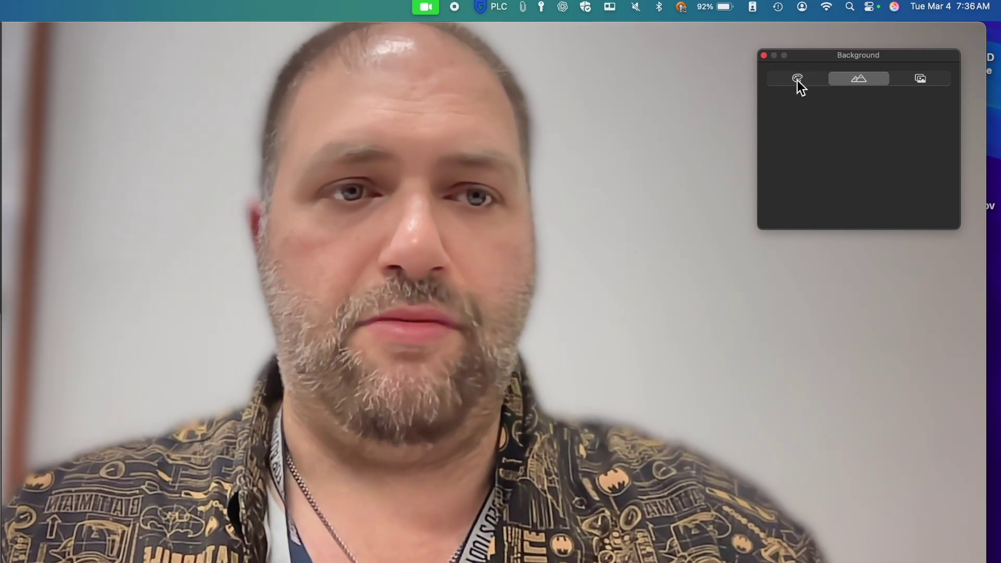
pyautogui.click(764, 55)
pyautogui.click(428, 8)
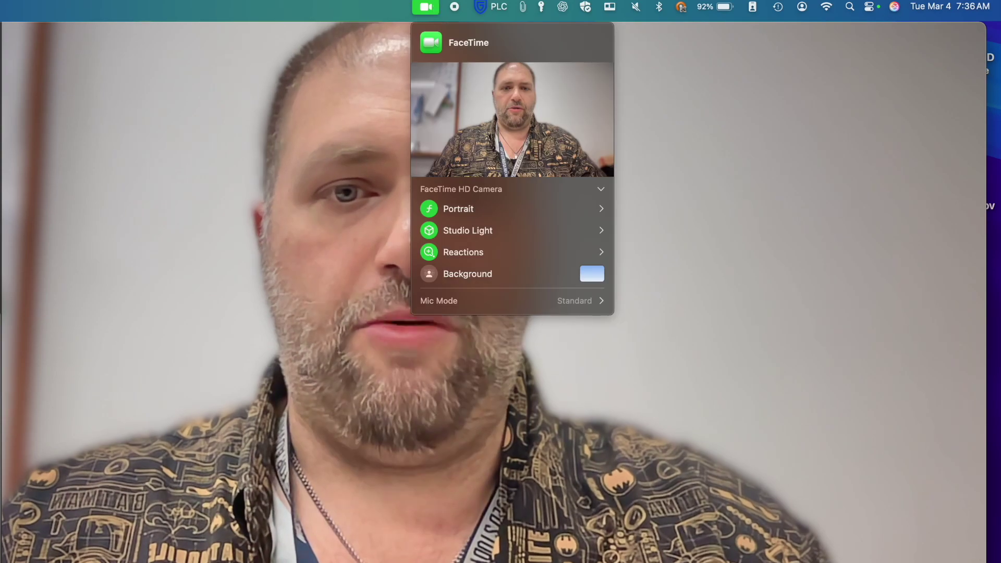
# - Enable Background and preview the first scene and the blue-sky building scene
pyautogui.click(427, 272)
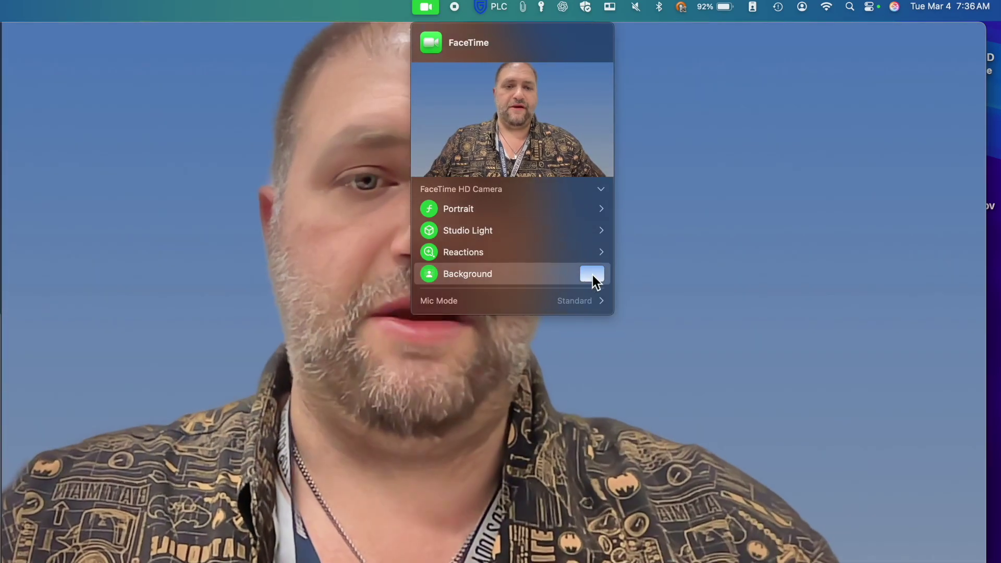
pyautogui.click(592, 273)
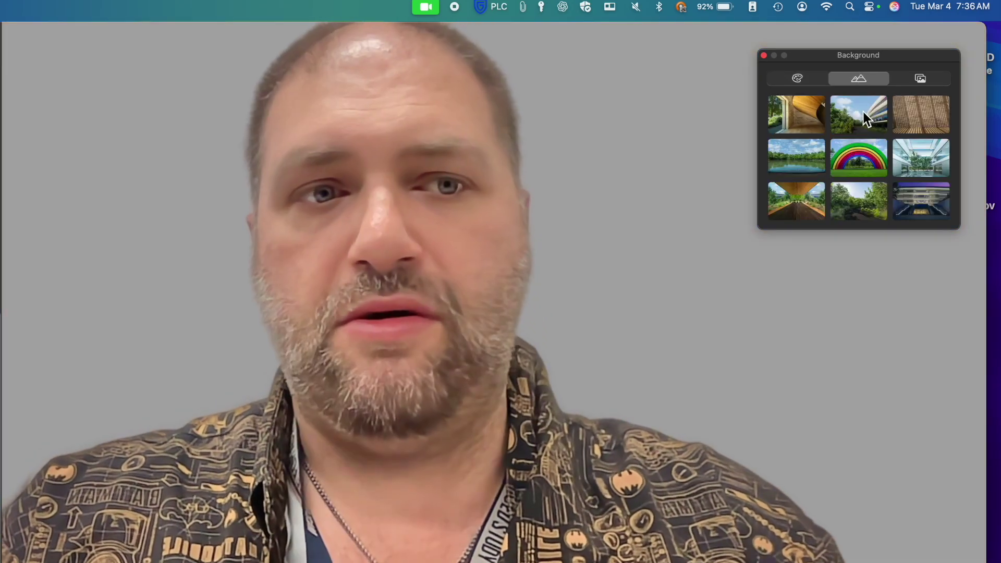
pyautogui.click(804, 121)
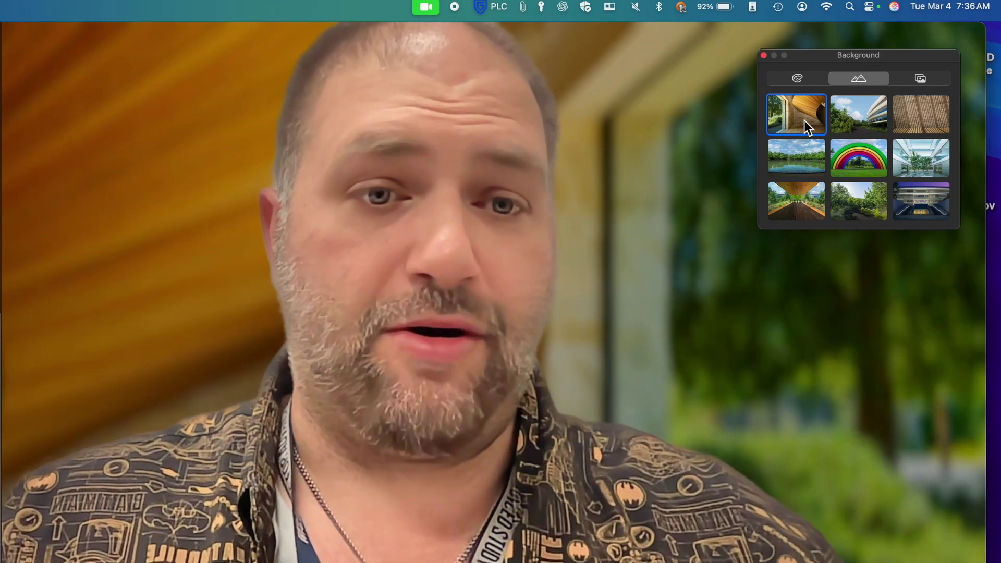
pyautogui.click(860, 115)
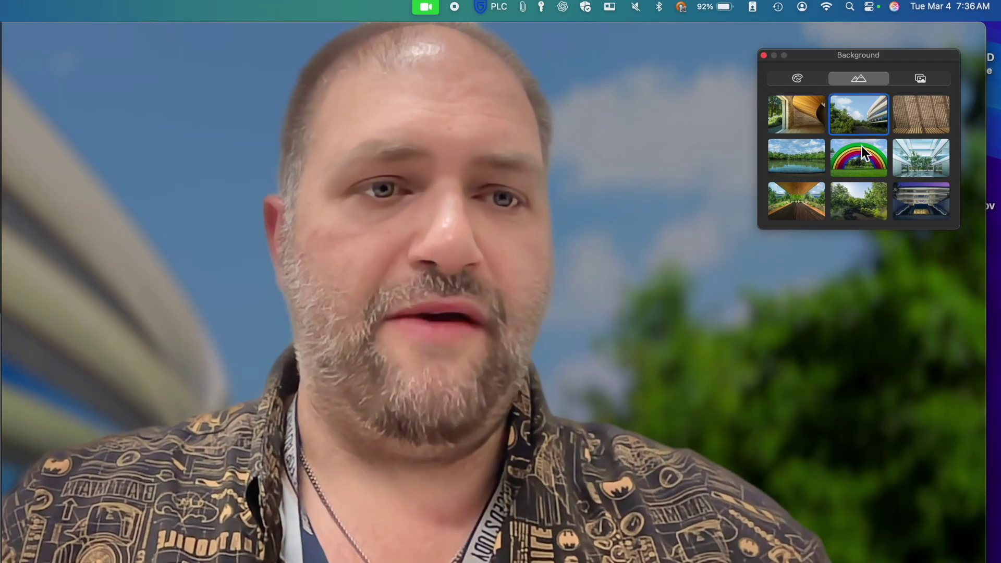
# - Try the corridor and wooden ceiling scenes, apply the wooden slat wall, then preview custom-image options
pyautogui.click(910, 162)
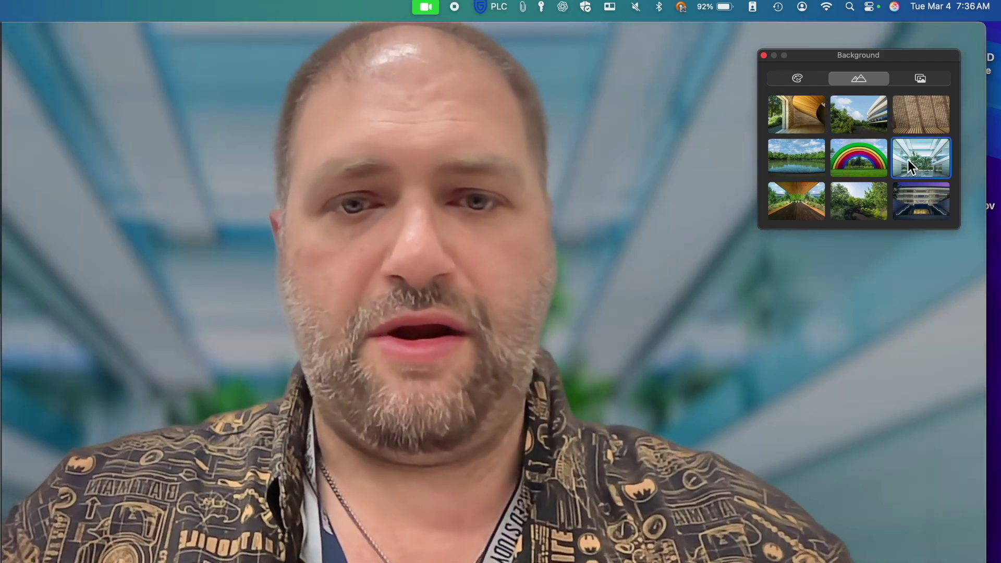
pyautogui.click(806, 205)
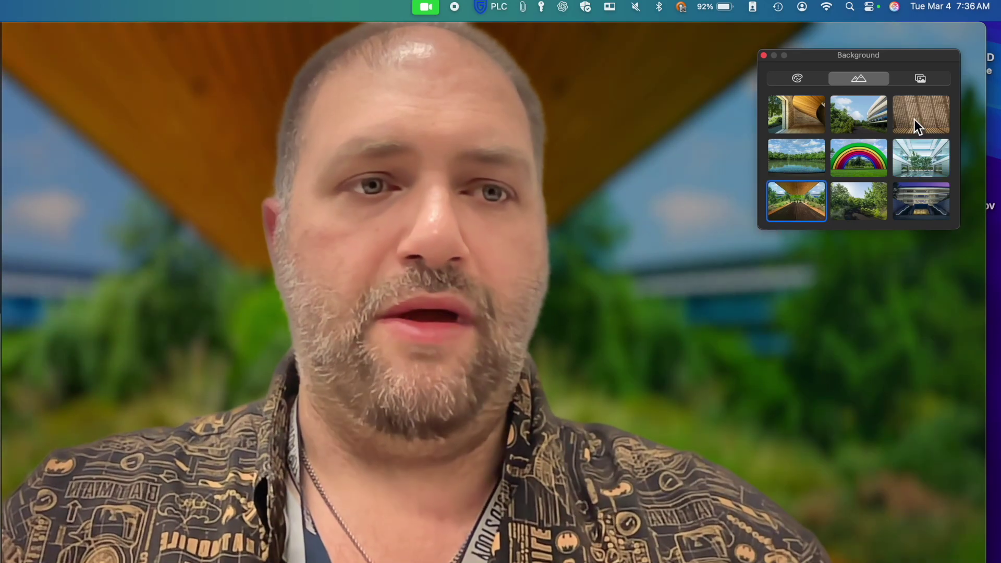
pyautogui.click(914, 120)
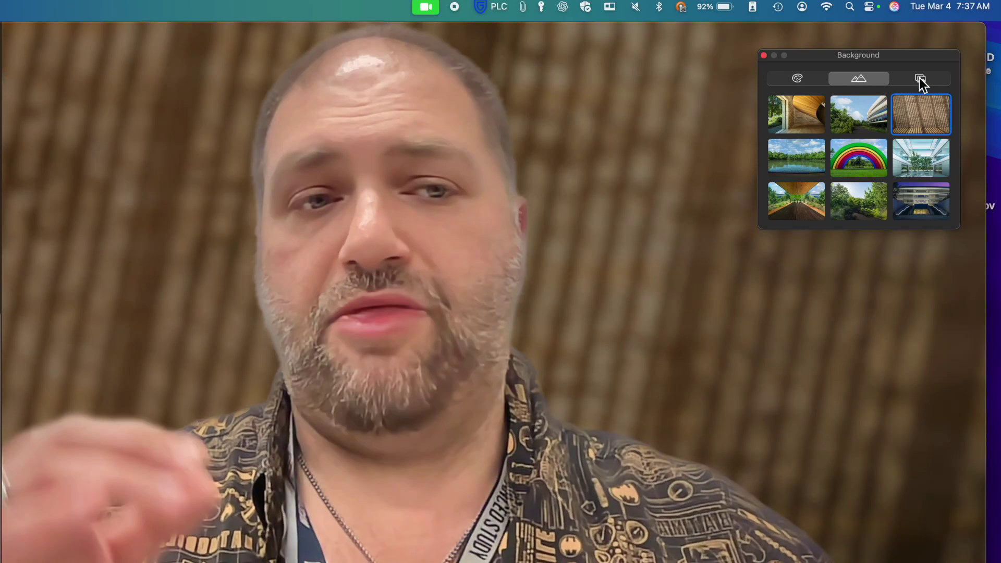
pyautogui.click(921, 79)
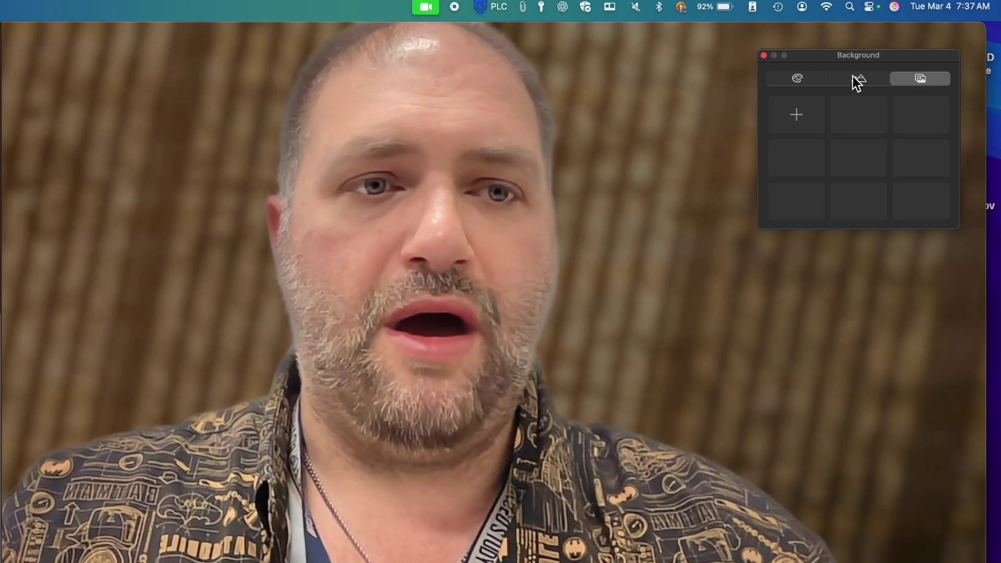
pyautogui.click(802, 110)
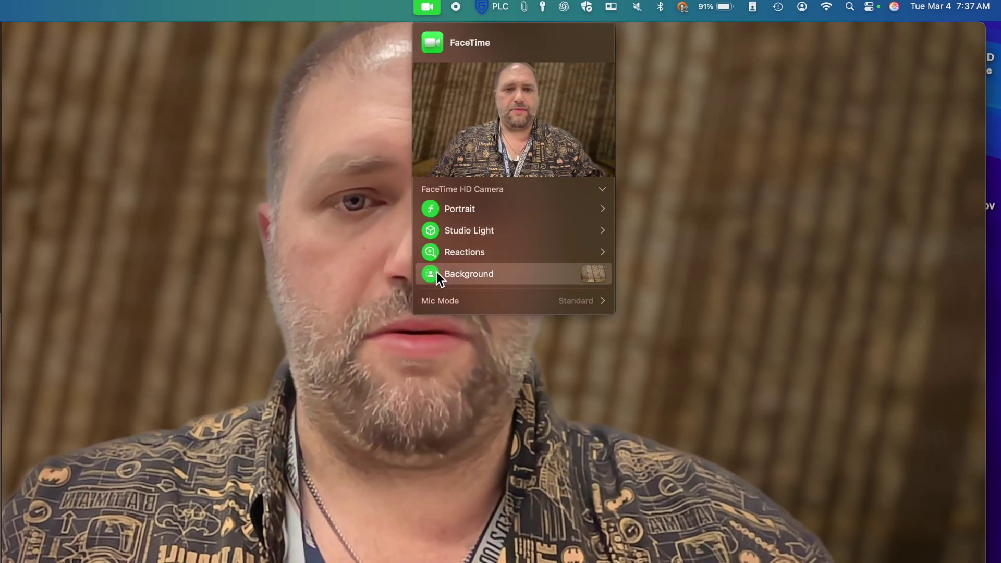
# - Switch the Background toggle off, revealing the softly blurred real room
pyautogui.click(429, 272)
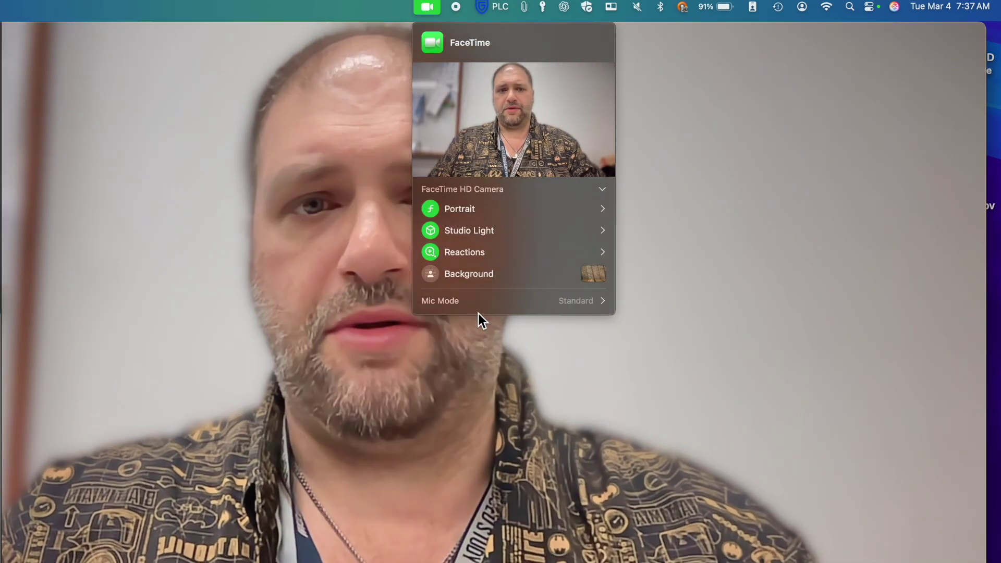